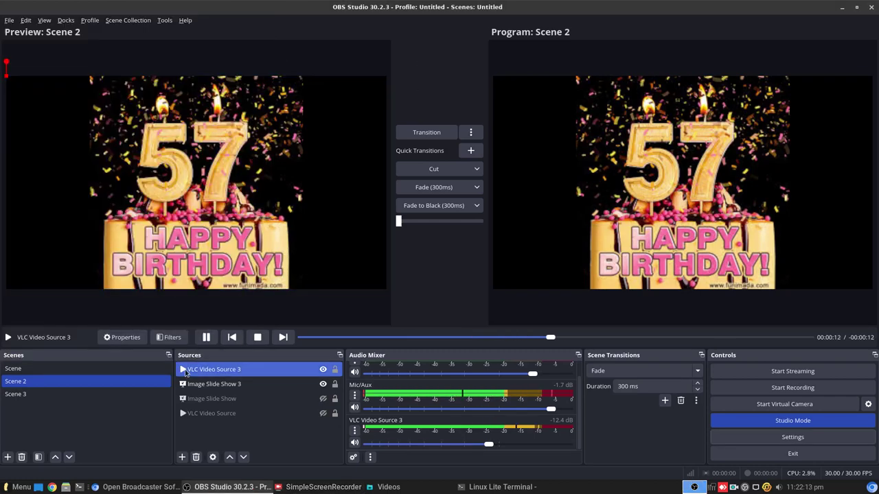
Put Scene 3 live on program, then toggle Studio Mode off and back on
left_click(59, 402)
left_click(416, 191)
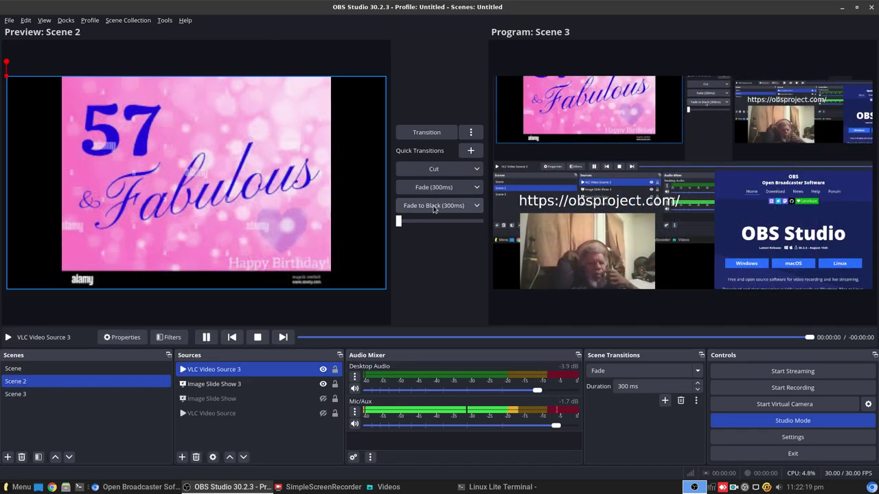
left_click(786, 424)
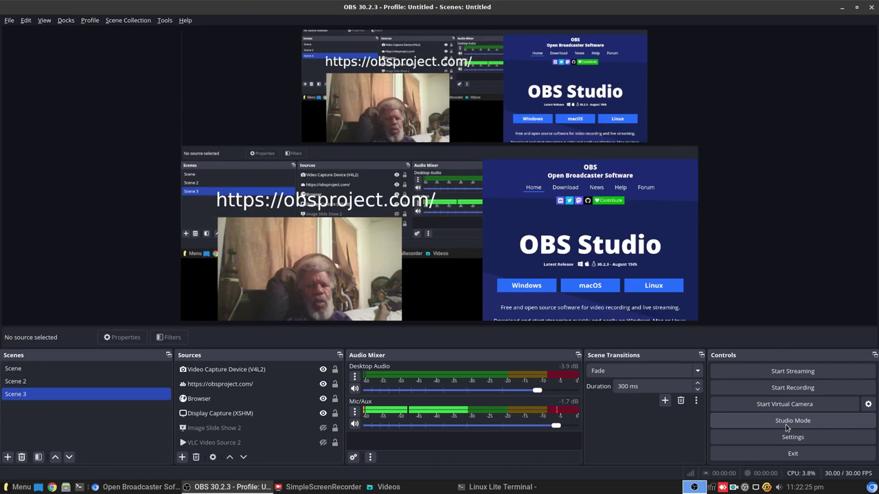
left_click(785, 425)
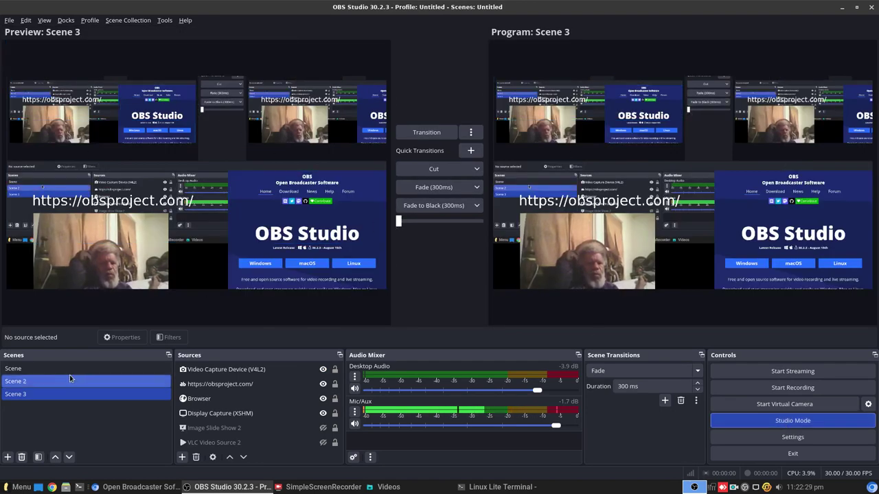
Load Scene 2 into preview, briefly selecting and deselecting Image Slide Show 3
left_click(46, 381)
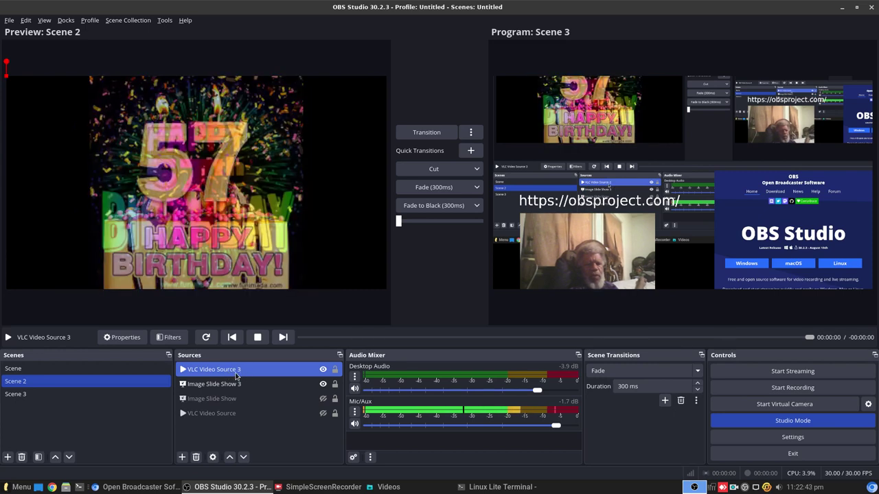
left_click(217, 384, "ctrl")
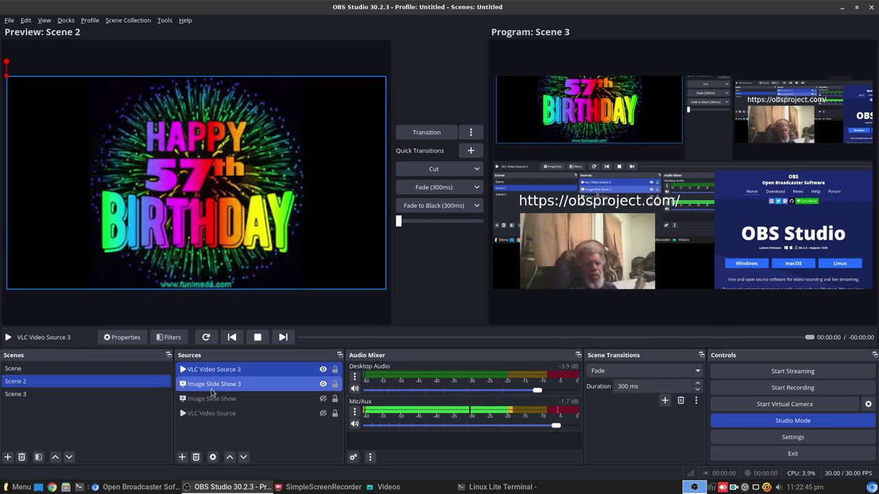
left_click(212, 386, "ctrl")
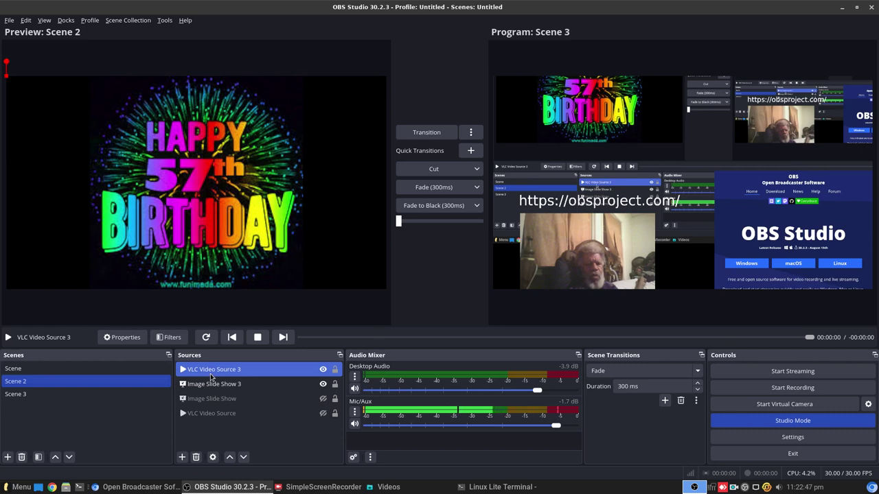
Open VLC Video Source 3's properties and the add menu beside its mike wife playlist
double_click(211, 372)
left_click(374, 281)
double_click(375, 281)
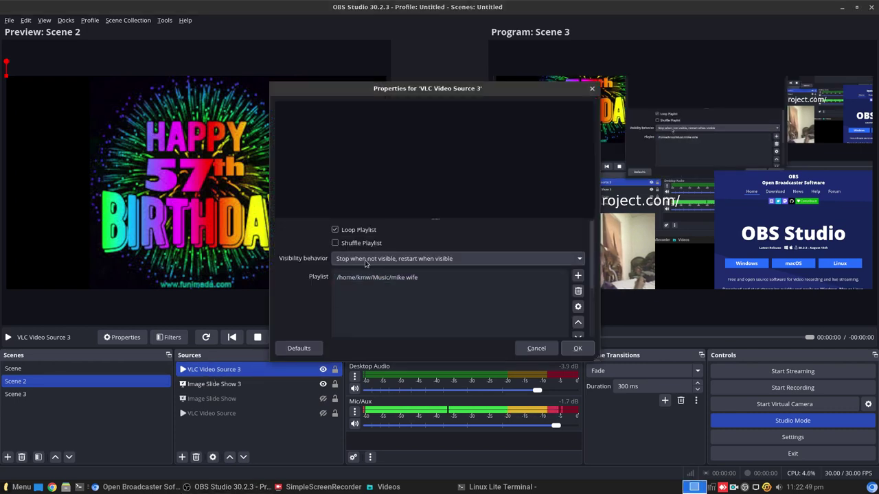
left_click(500, 284)
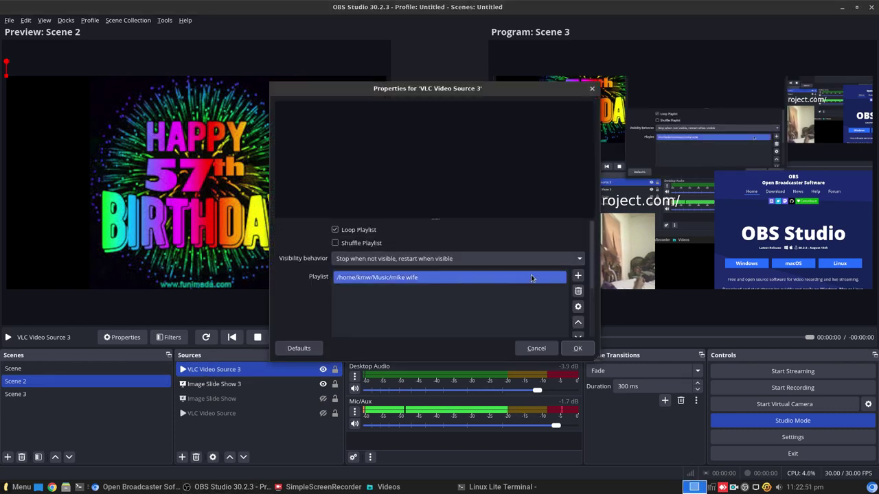
left_click(531, 278)
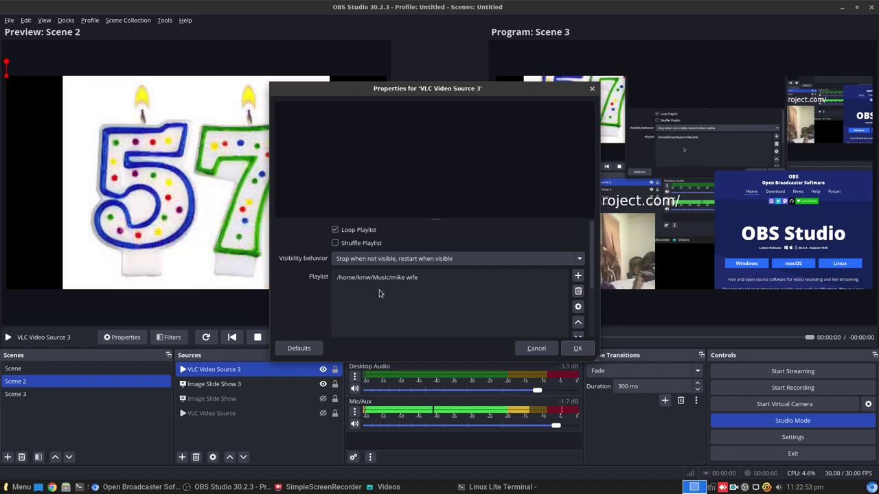
left_click(368, 288)
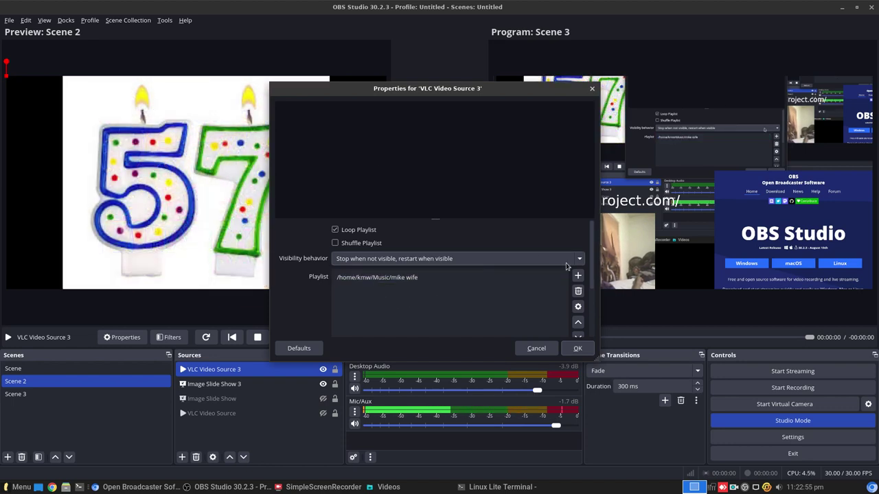
left_click(578, 278)
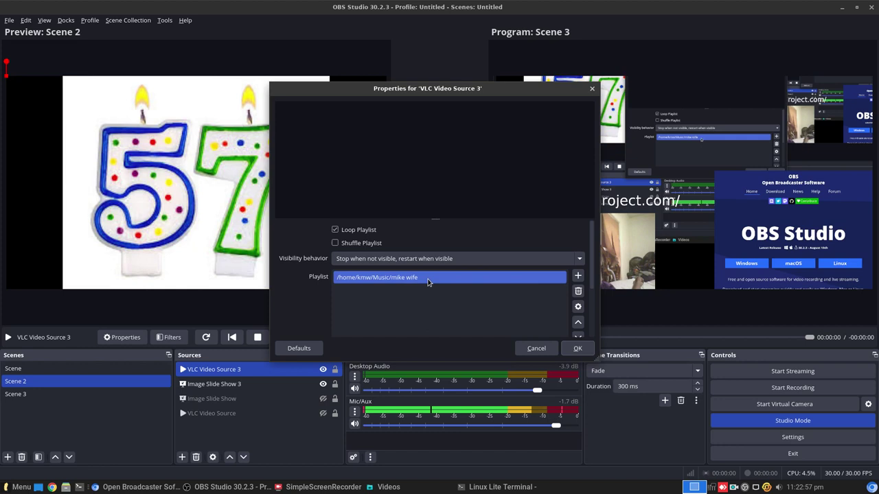
left_click(579, 275)
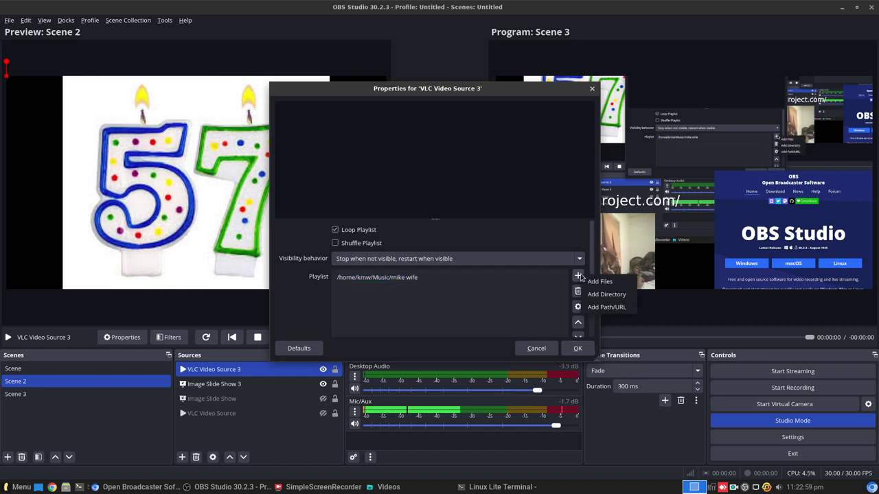
Add the mike wife folder from Music to the VLC playlist as a directory
left_click(607, 294)
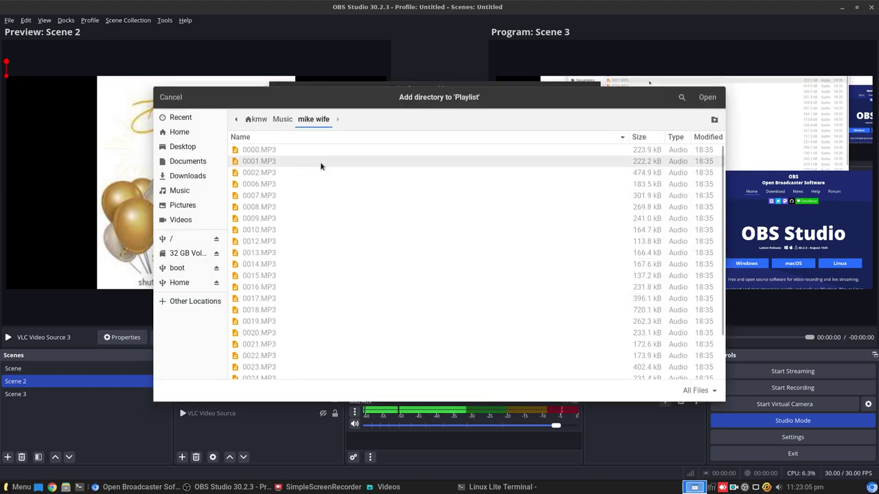
left_click(283, 119)
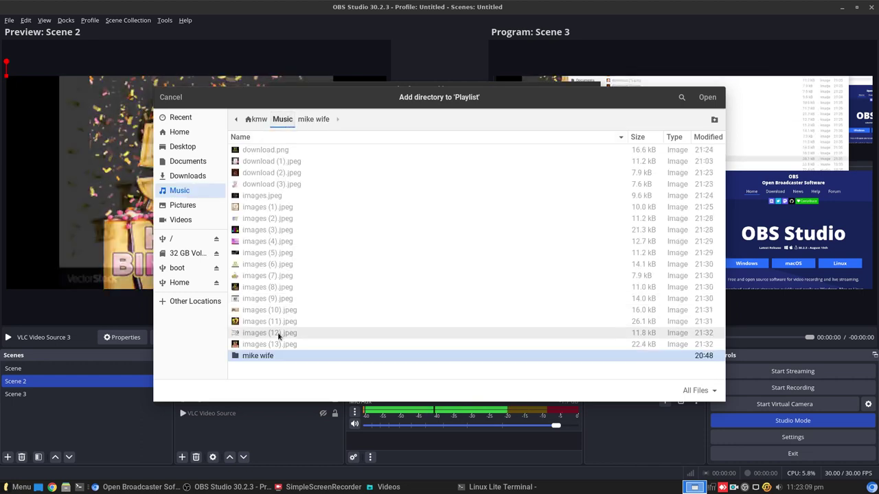
left_click(709, 100)
Delete the duplicate mike wife entry and confirm the VLC source settings with OK
left_click(539, 292)
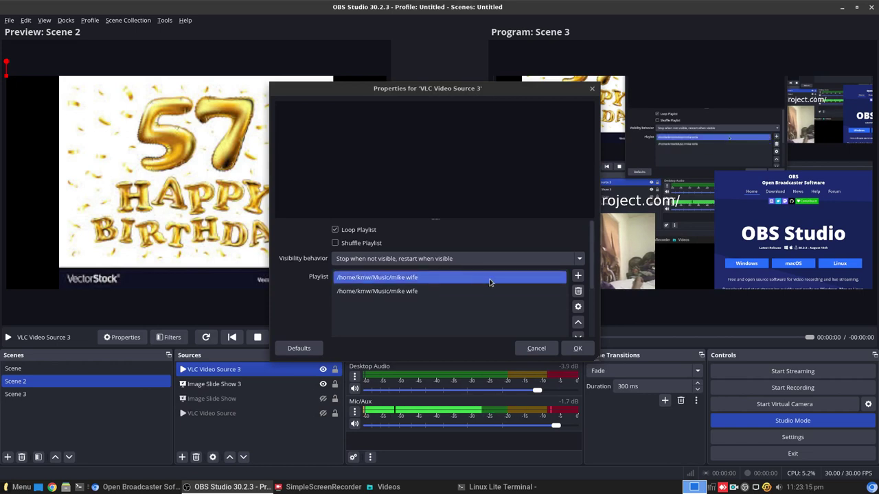
left_click(412, 280)
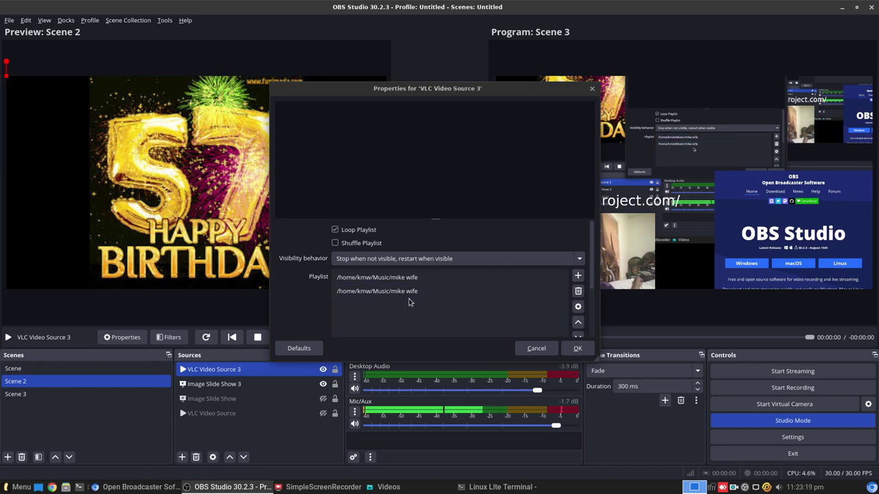
left_click(407, 292)
left_click(487, 280)
left_click(515, 291)
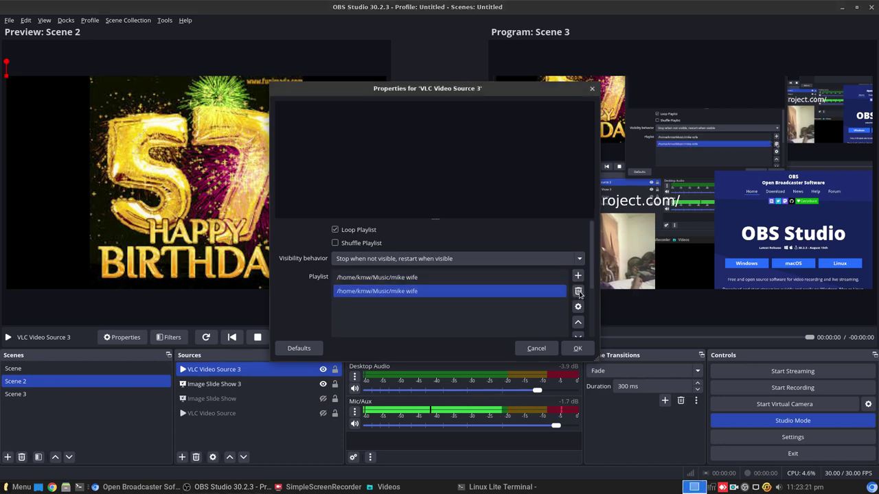
left_click(578, 292)
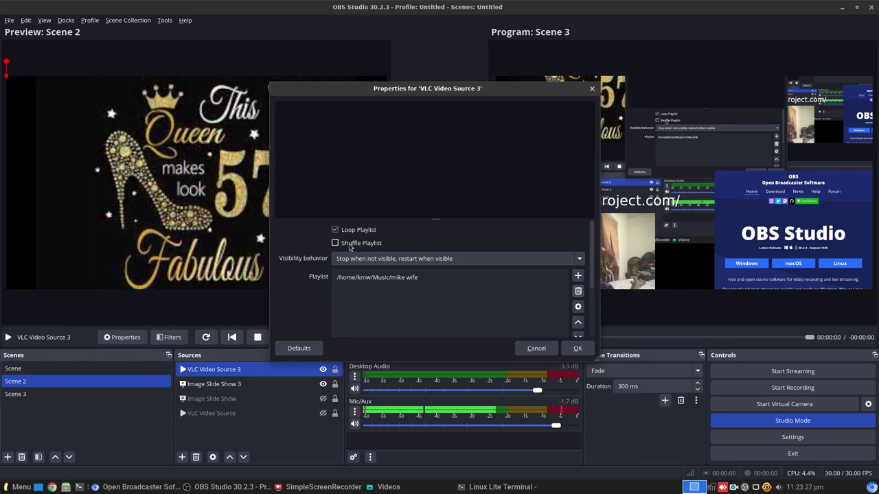
left_click(577, 349)
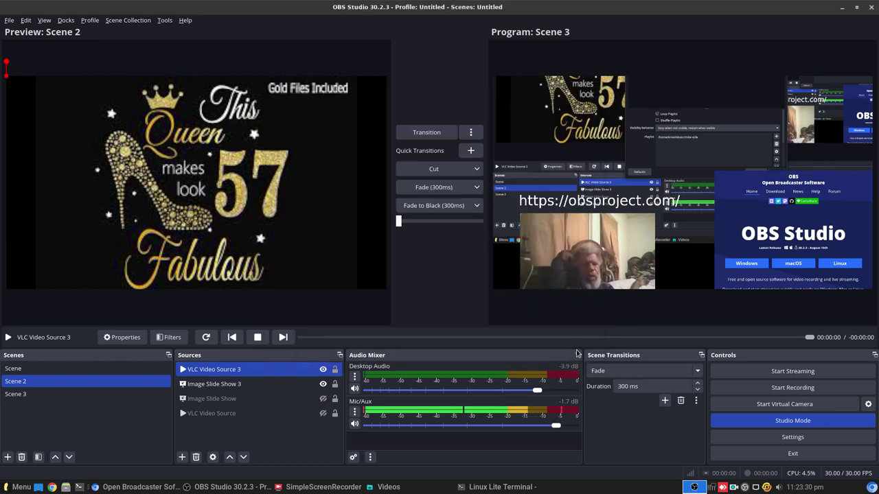
Add the Music folder to Image Slide Show 3's images, drop the duplicate, and confirm
left_click(231, 384, "ctrl")
double_click(218, 384)
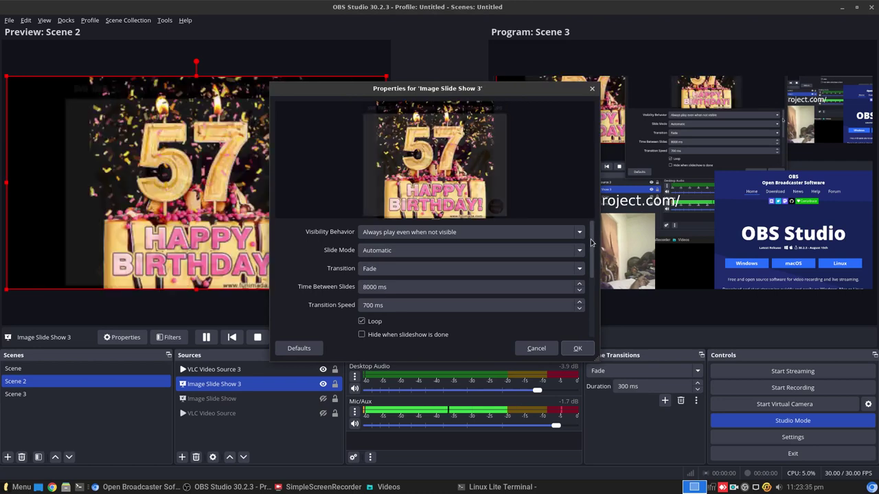
scroll(592, 275, "down", 5)
scroll(597, 293, "down", 1)
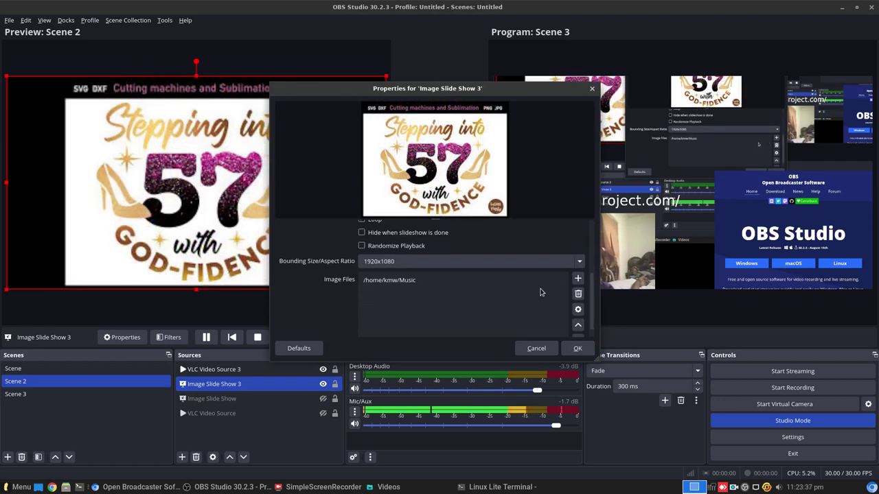
left_click(578, 280)
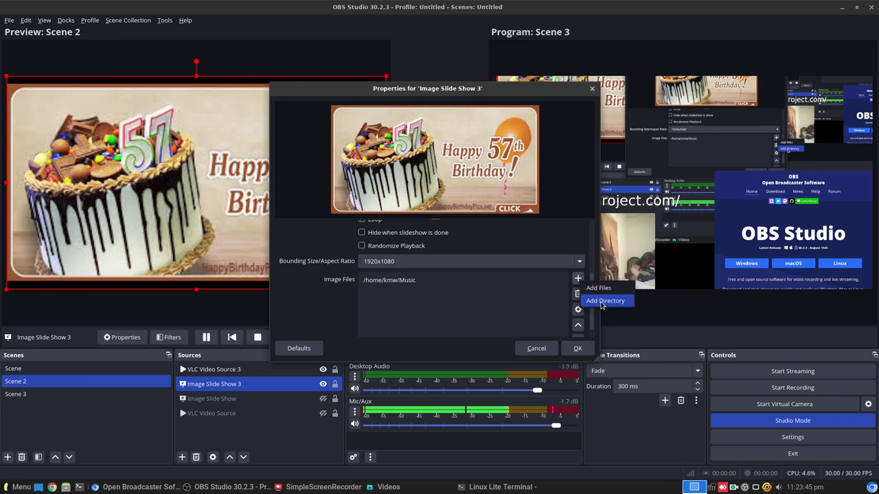
left_click(602, 303)
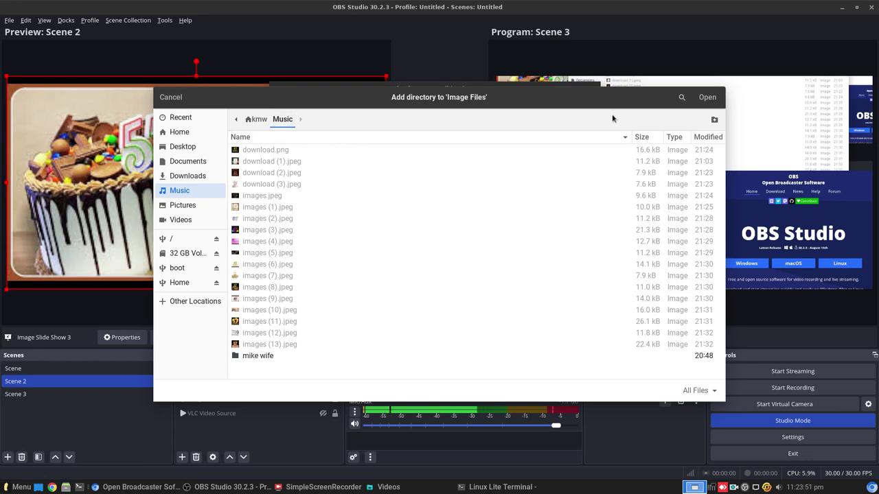
left_click(707, 97)
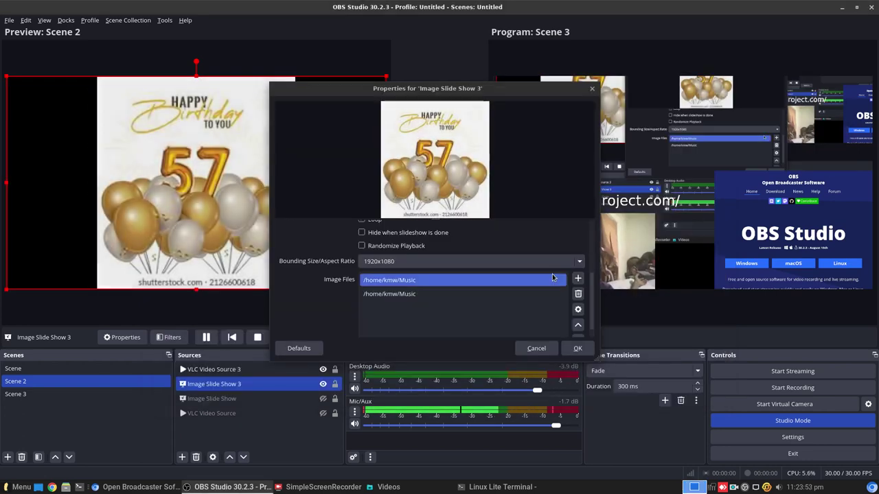
left_click(416, 297)
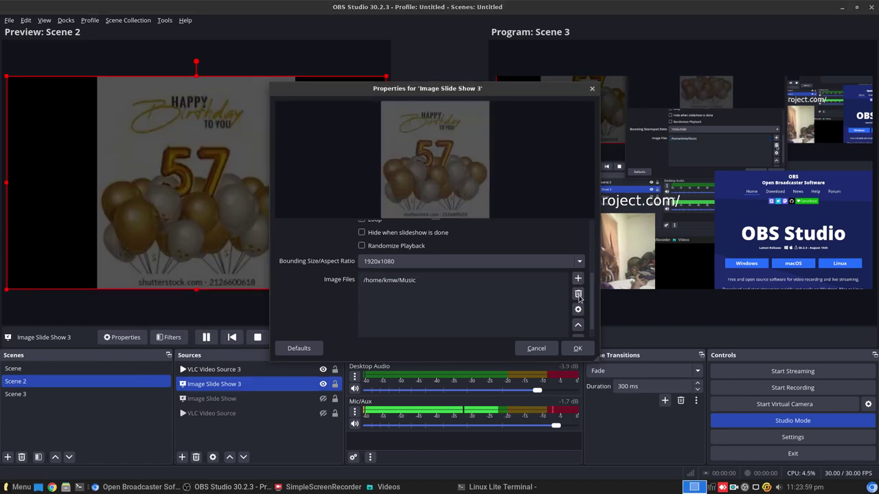
left_click(578, 350)
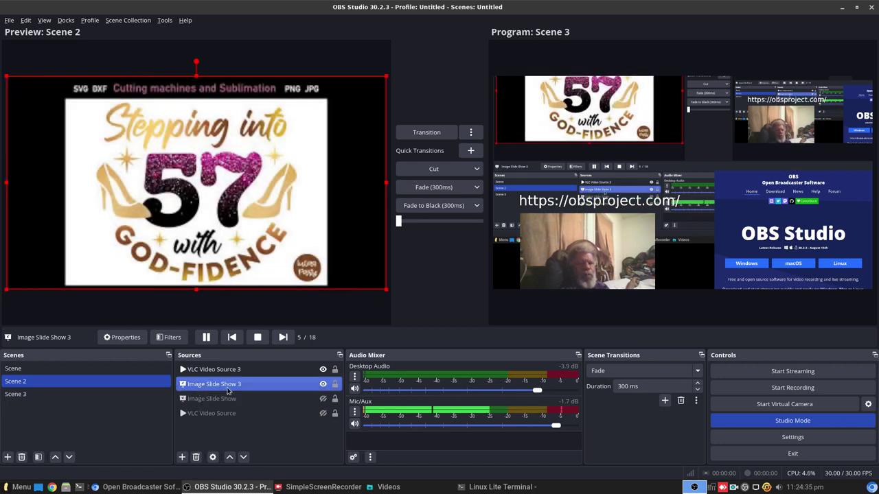
Briefly select VLC Video Source 3, then Fade (300ms) Scene 2 onto program
left_click(200, 371, "ctrl")
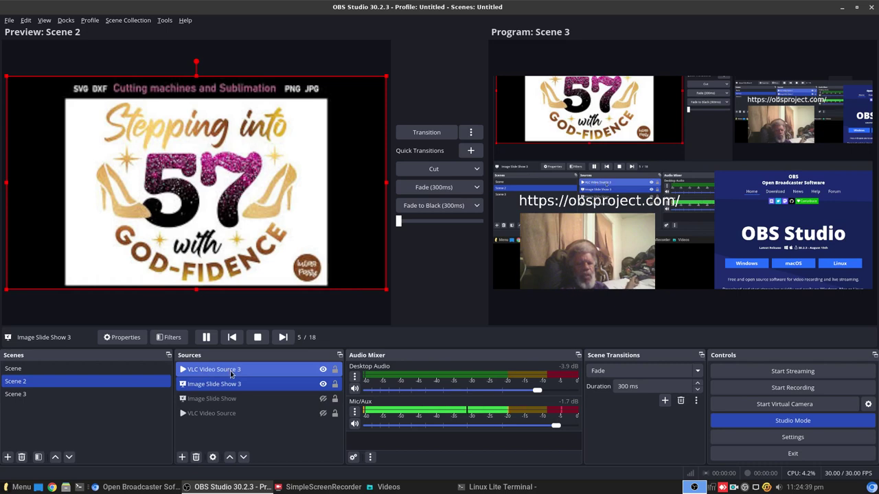
left_click(231, 372, "ctrl")
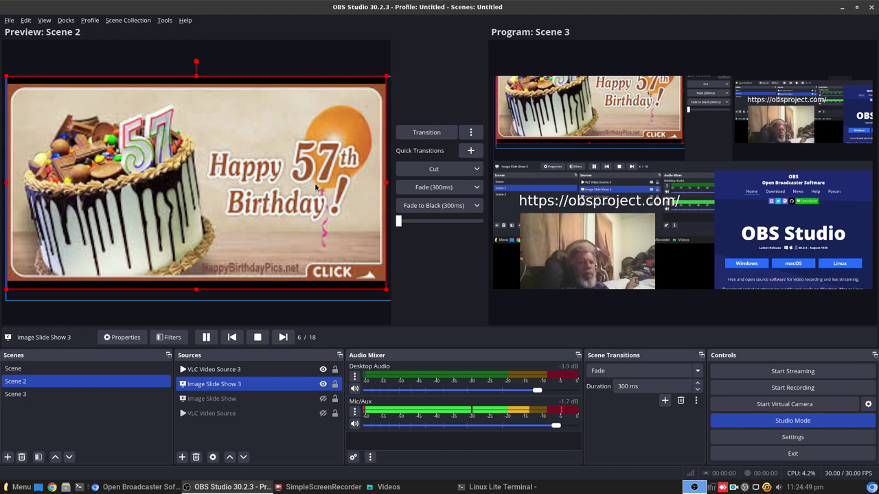
left_click(412, 187)
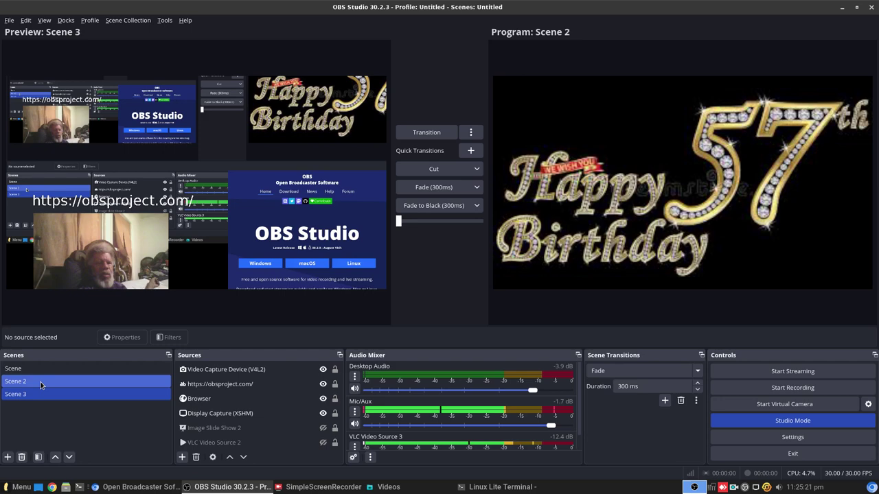
Load Scene 2 into preview and Fade to Black the program output
left_click(40, 385)
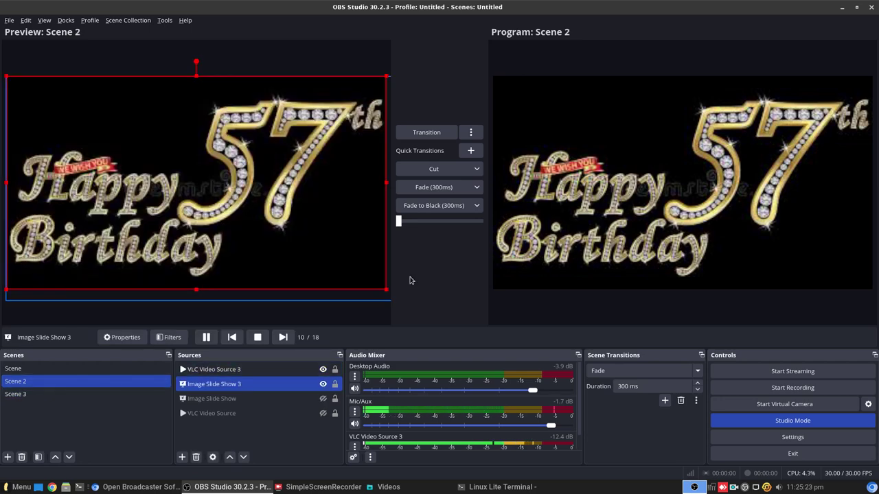
left_click(414, 207)
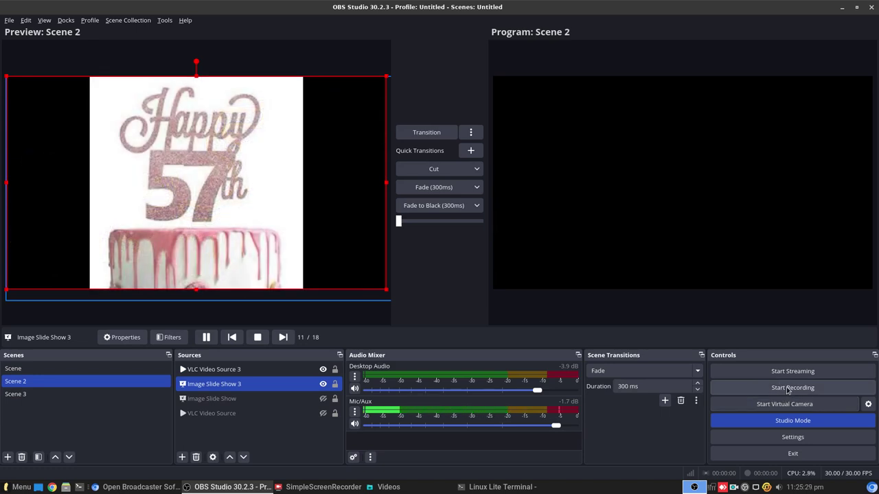
Start recording, then Fade (300ms) Scene 2's slideshow onto program
left_click(787, 388)
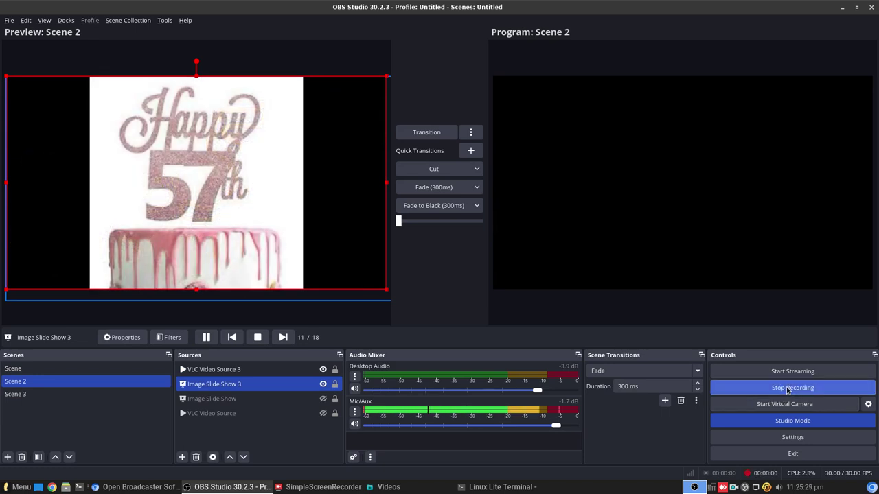
left_click(430, 187)
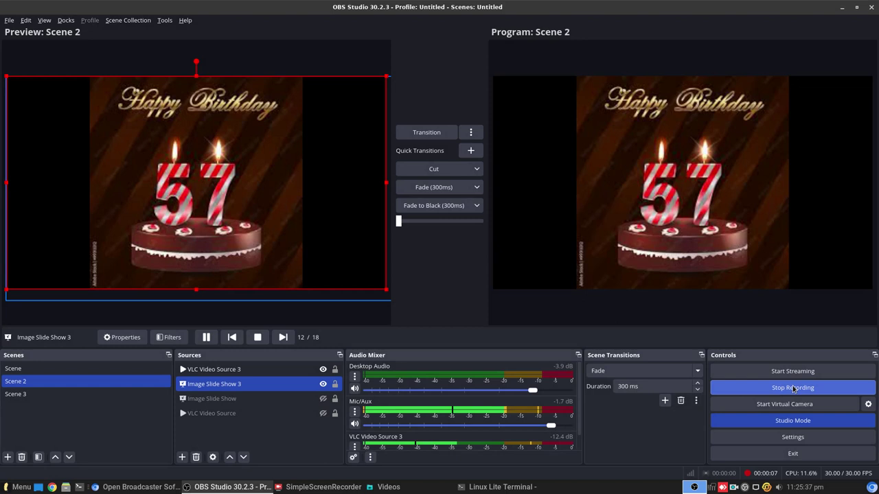
left_click(795, 443)
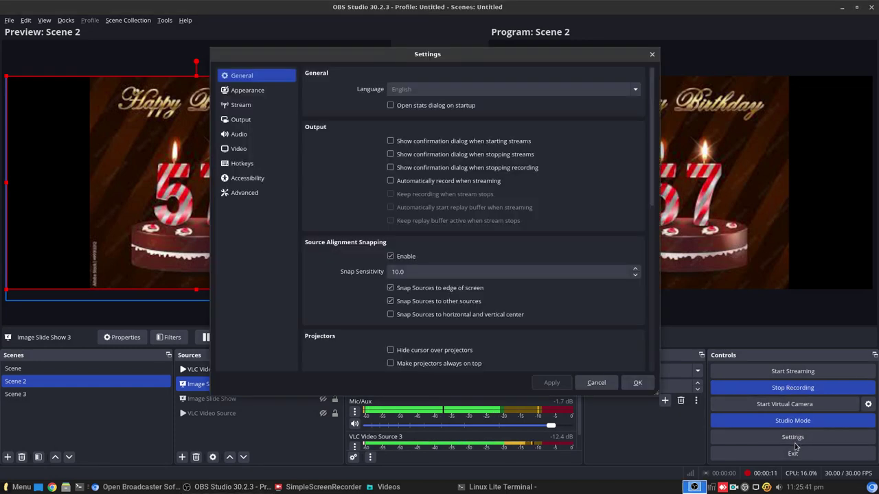
left_click(236, 122)
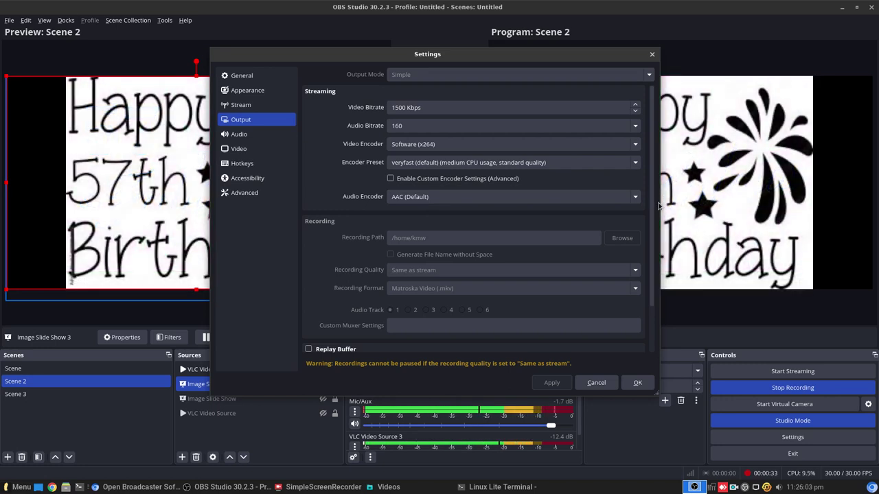
left_click(596, 383)
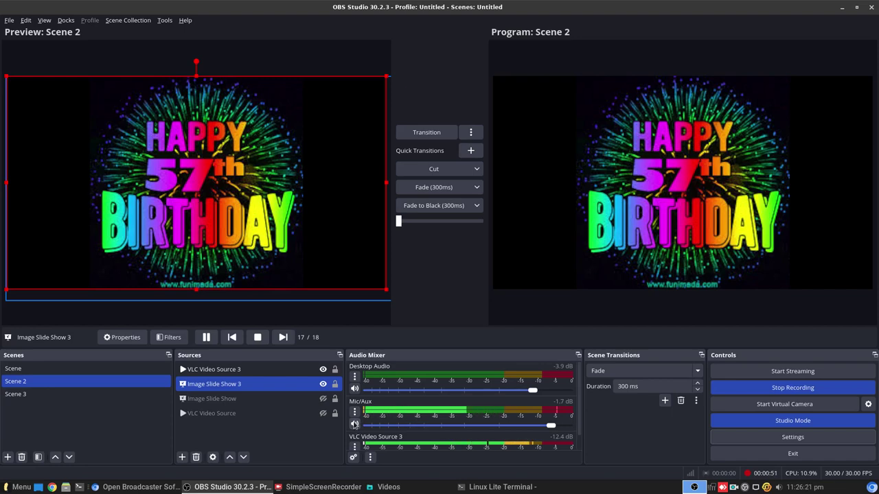
Mute Mic/Aux and fade the webcam Scene live, then unmute and fade Scene 2 back
left_click(354, 424)
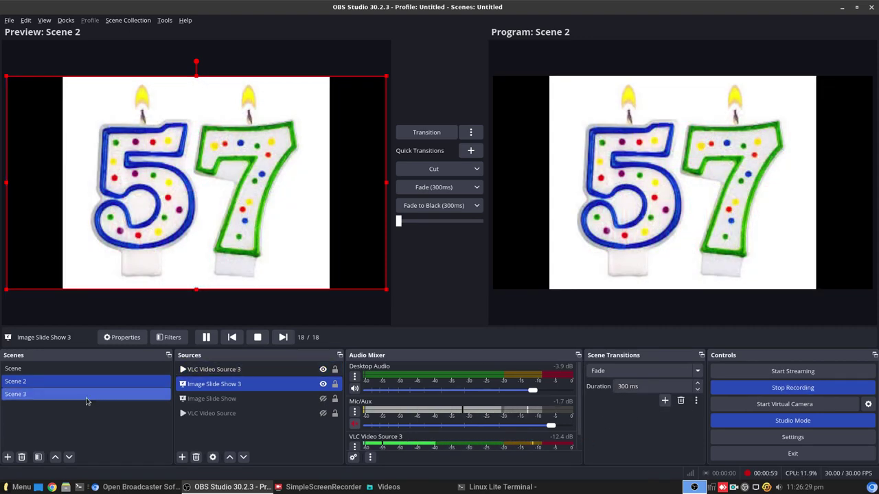
left_click(37, 371)
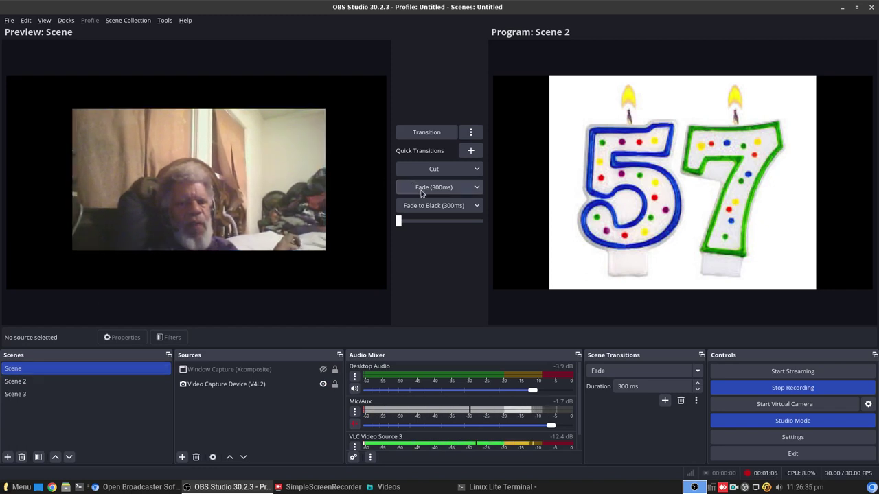
left_click(421, 192)
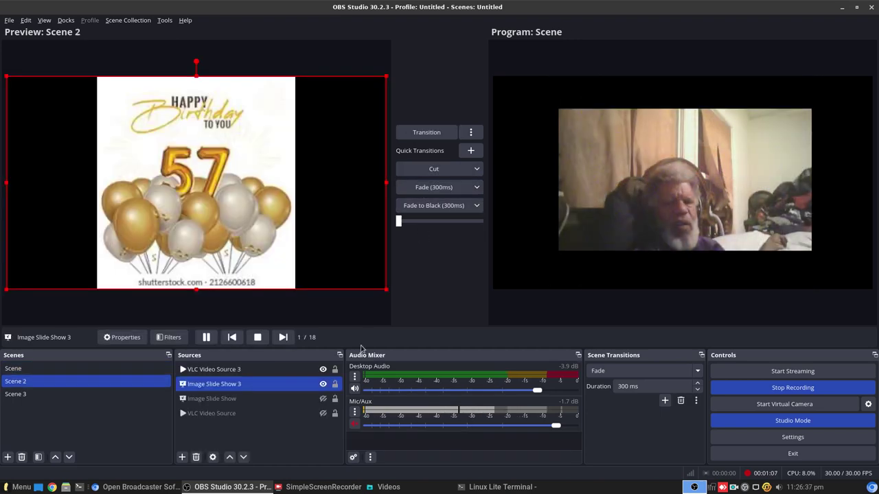
left_click(355, 426)
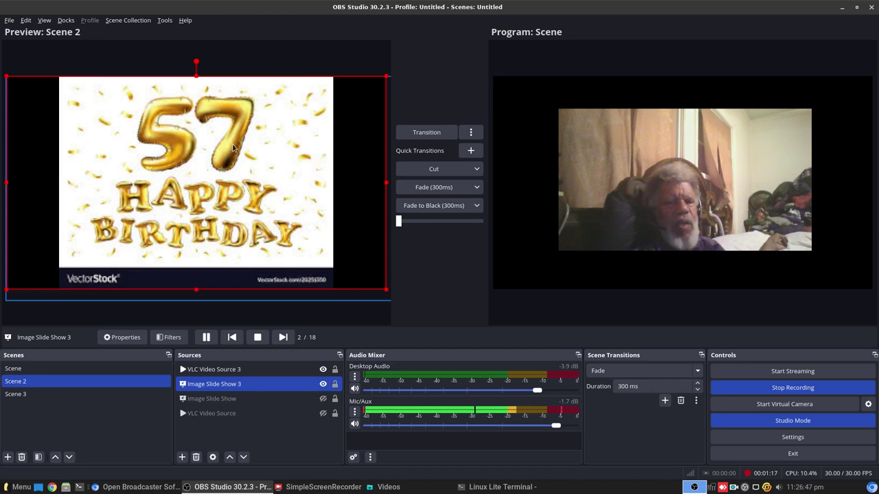
left_click(417, 187)
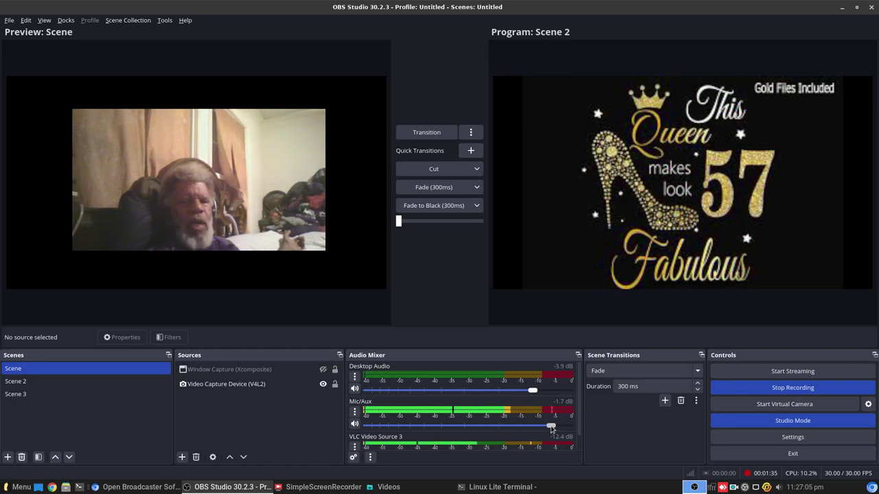
Adjust the Mic/Aux fader, settling at about -26.6 dB
left_click_drag(550, 427, 469, 432)
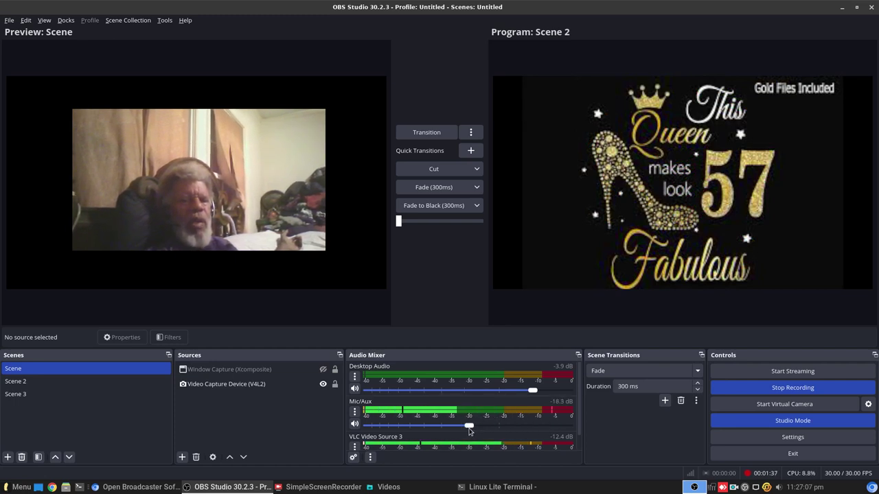
left_click_drag(469, 431, 513, 427)
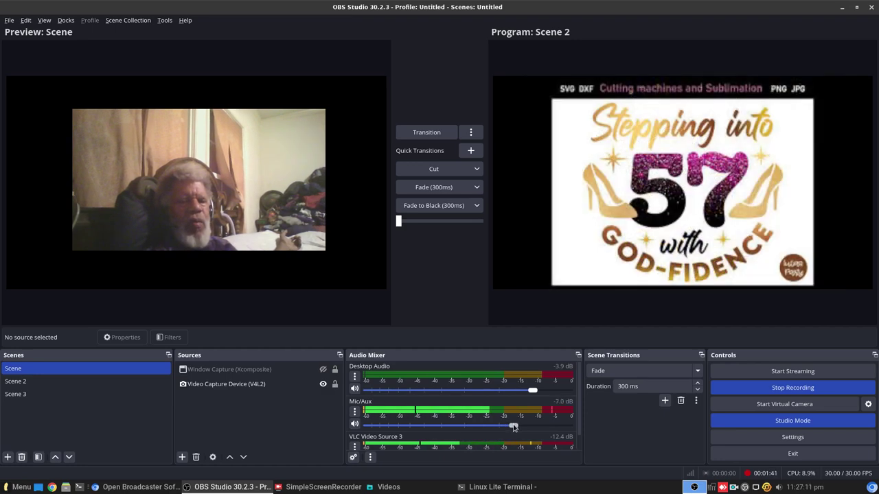
left_click_drag(514, 427, 448, 429)
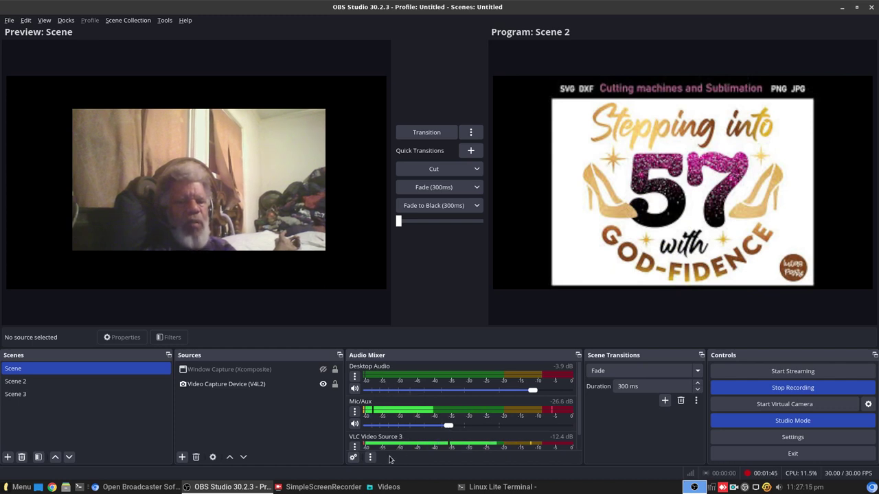
Select the webcam and window capture sources, then load Scene 2 into preview
left_click(204, 385)
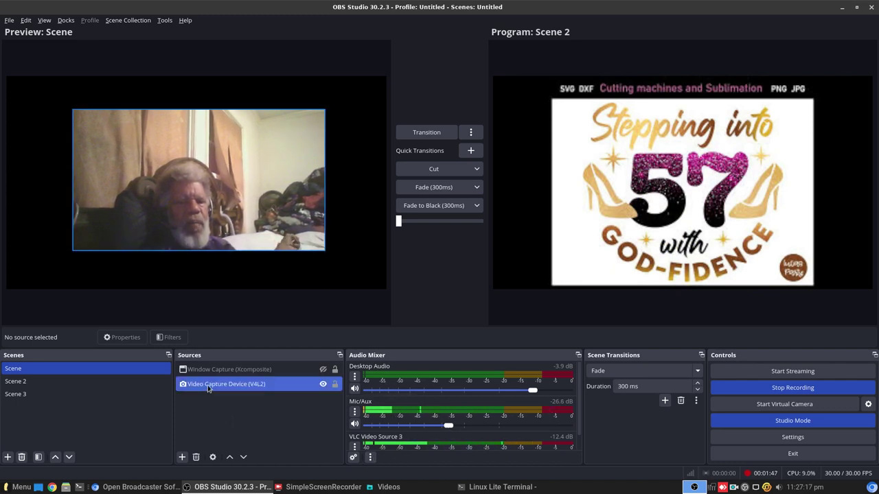
left_click(209, 372)
left_click(220, 385)
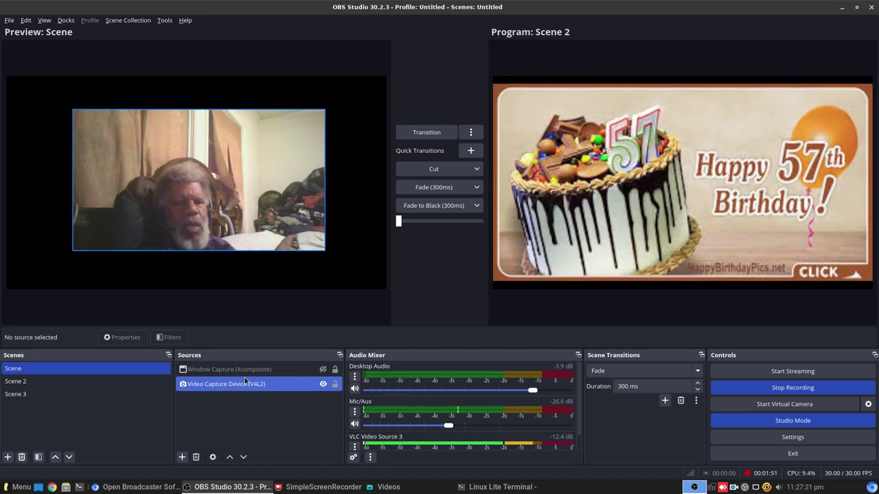
left_click(21, 382)
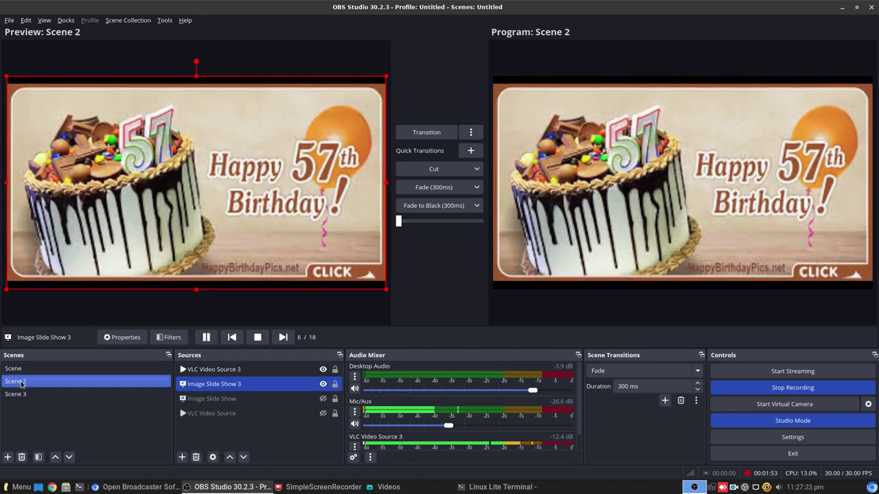
left_click(226, 371, "ctrl")
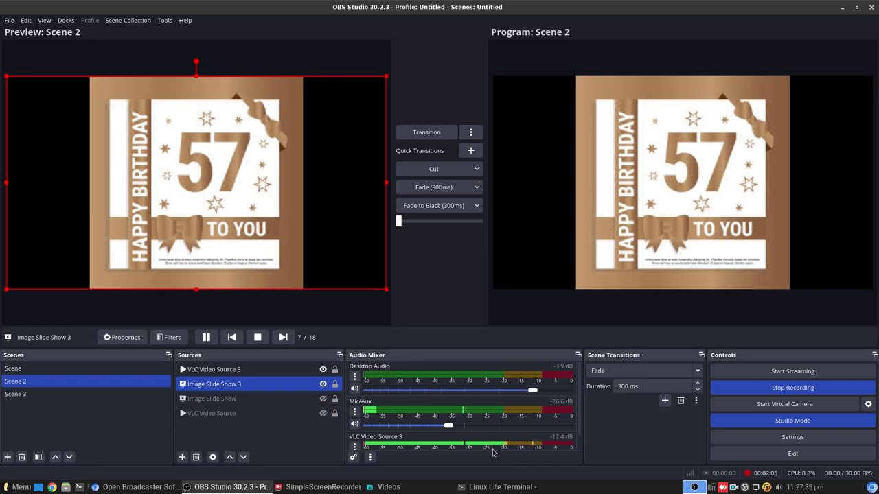
Raise the VLC Video Source 3 fader in the Audio Mixer to about -10 dB
scroll(542, 447, "down", 2)
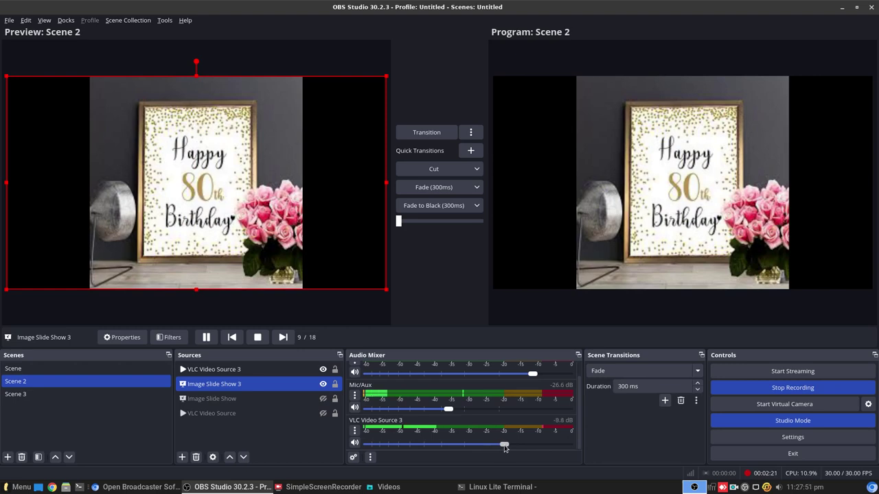
mouse_move(512, 446)
left_mouse_down()
mouse_move(521, 446)
mouse_move(513, 446)
left_mouse_up()
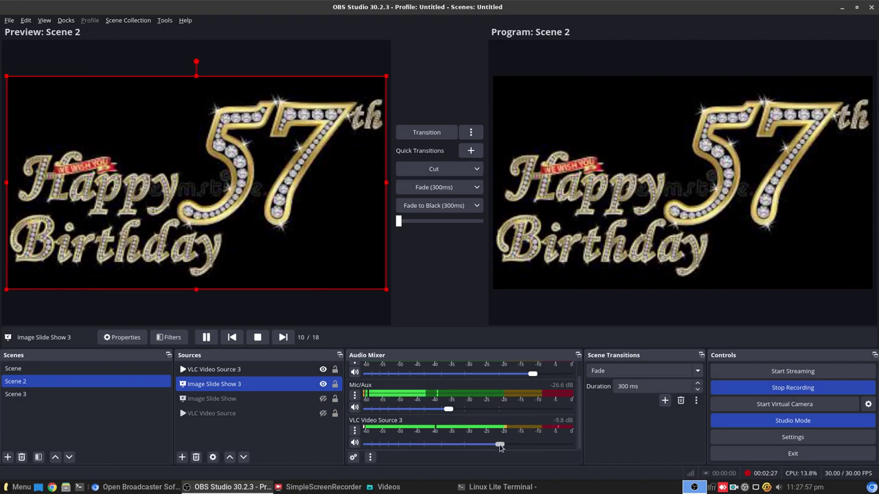
left_click_drag(500, 446, 500, 447)
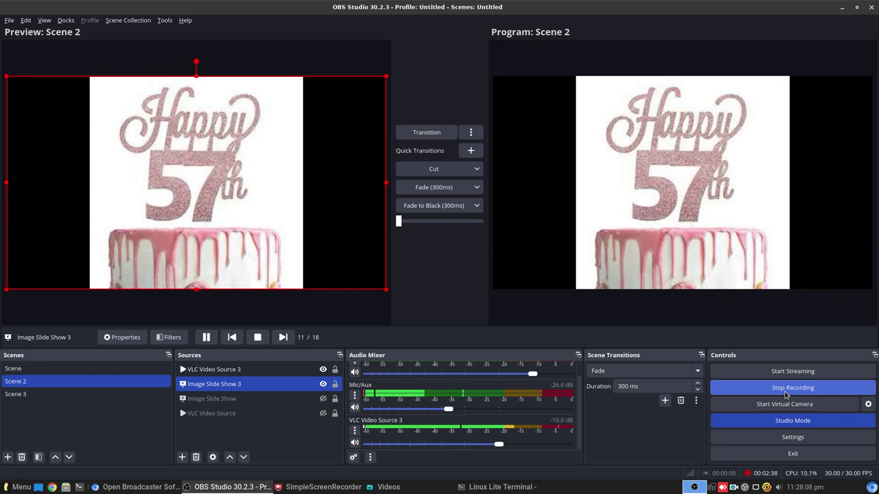
Fade the program output to black with the 300 ms Fade to Black
left_click(423, 207)
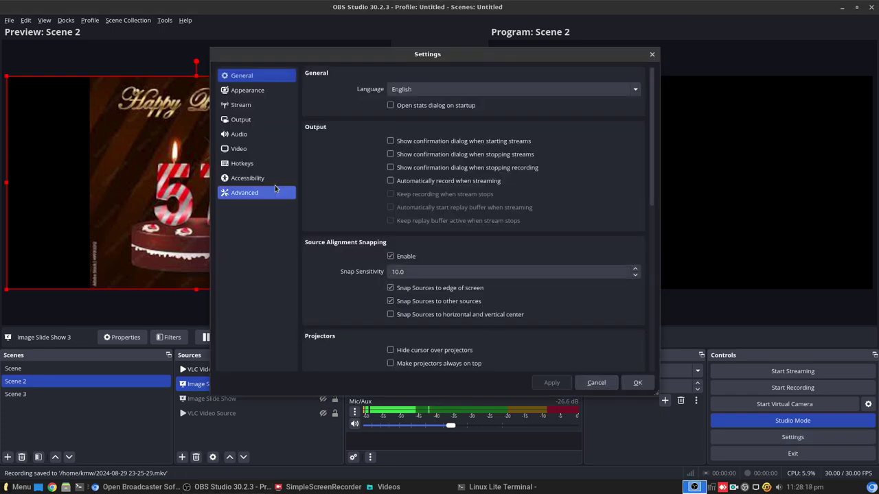
Show the Output settings and leave the recording path unchanged at /home/kmw
left_click(239, 120)
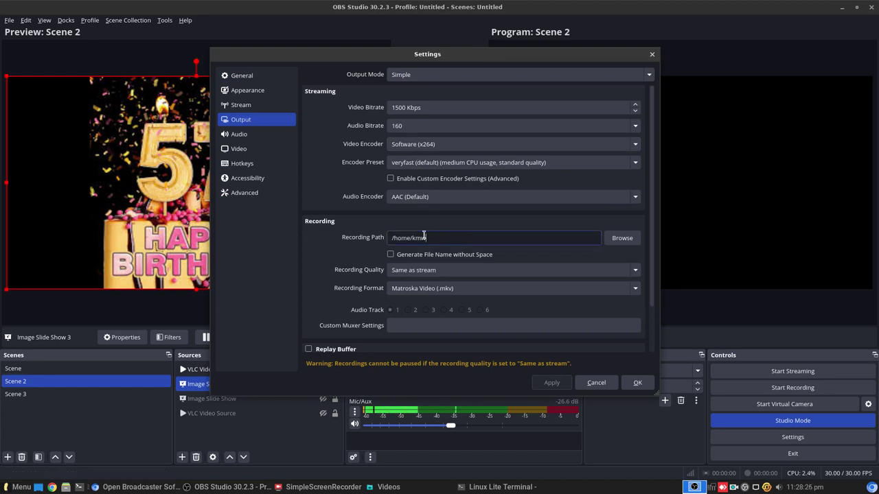
left_click(621, 237)
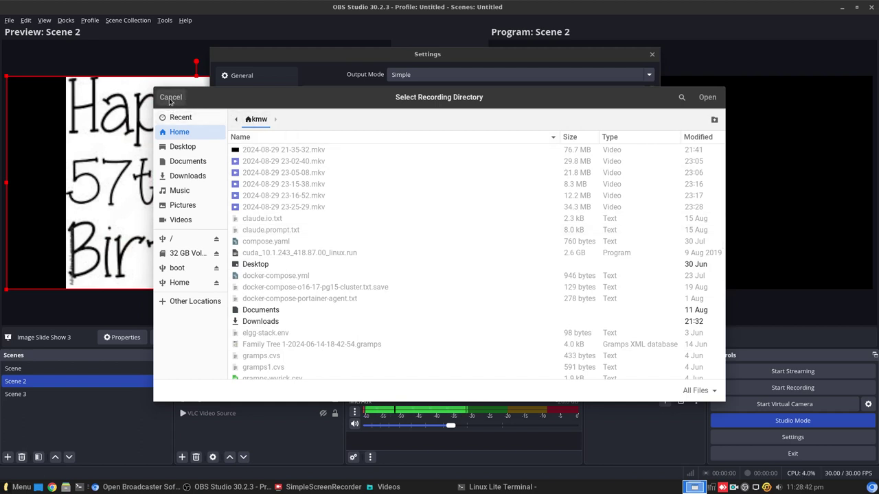
left_click(170, 96)
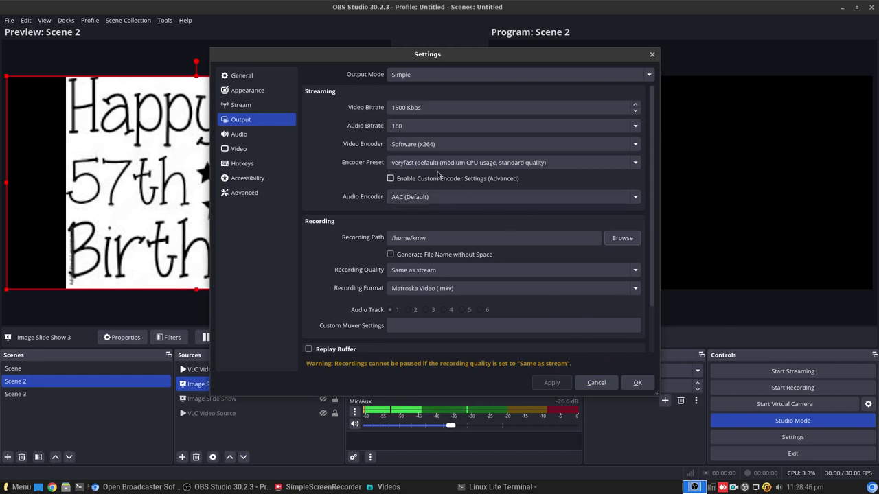
Review the General, Appearance and Audio settings, close Settings, and bring up SimpleScreenRecorder
left_click(242, 77)
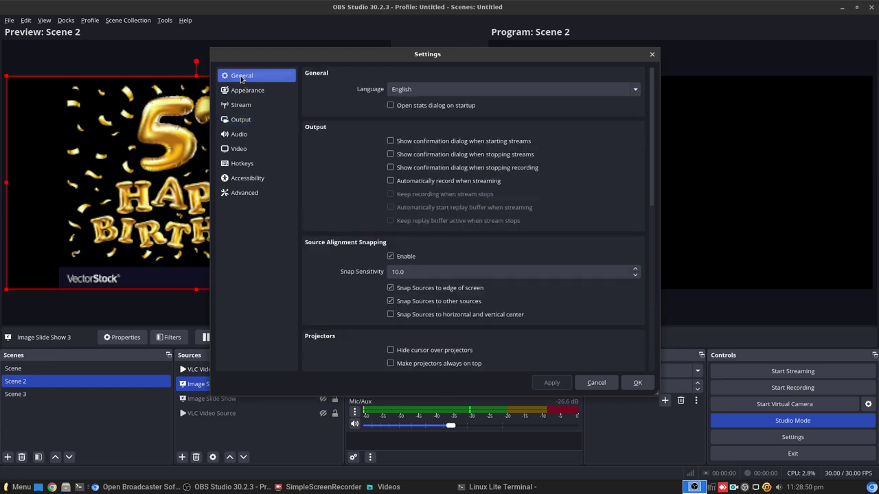
left_click(245, 88)
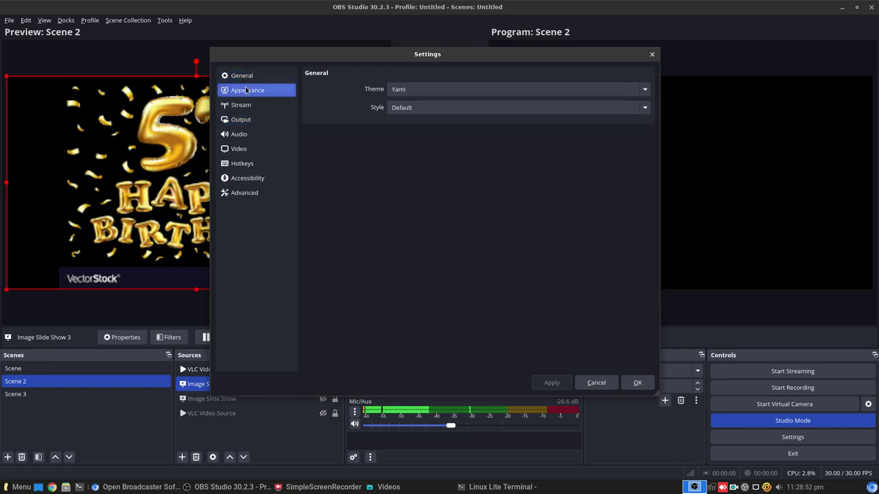
left_click(246, 133)
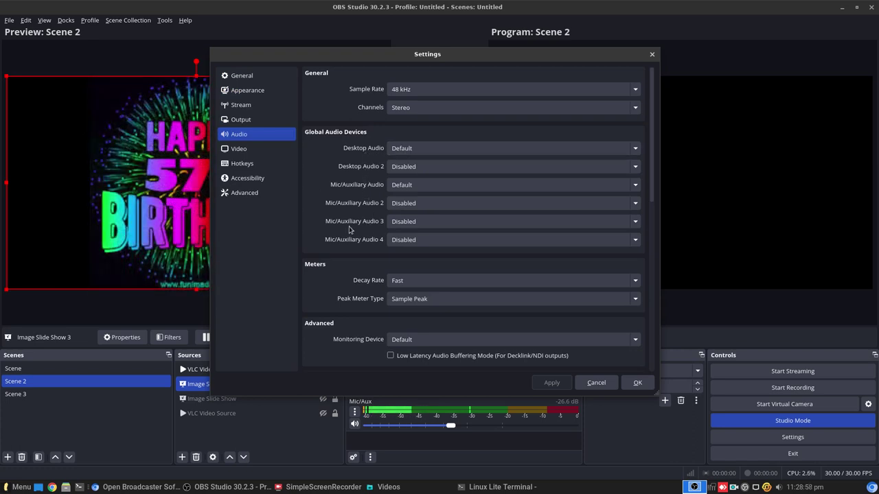
left_click(638, 383)
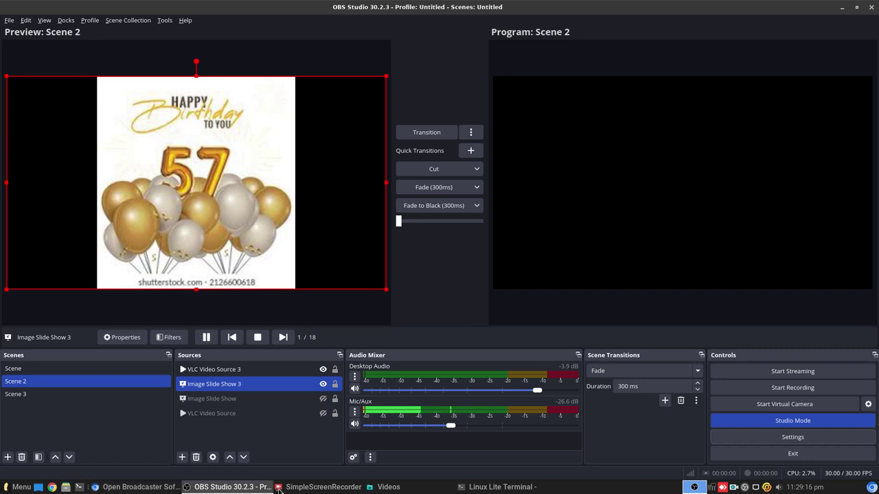
left_click(318, 487)
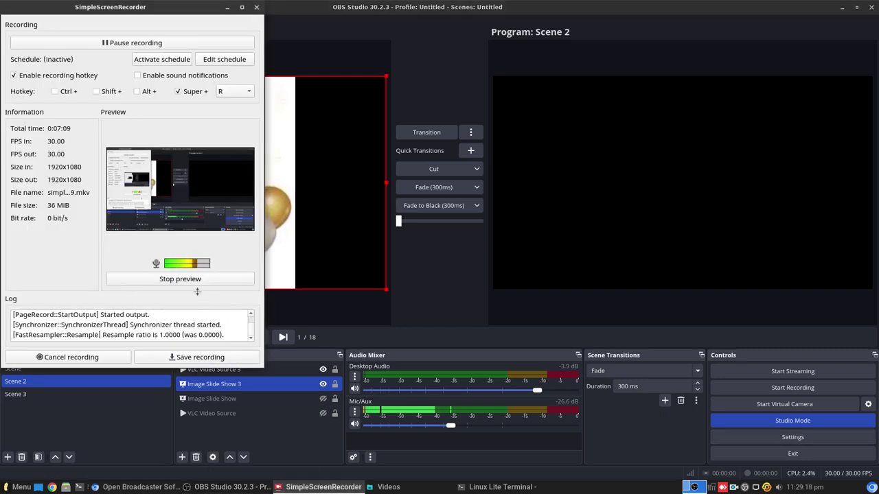